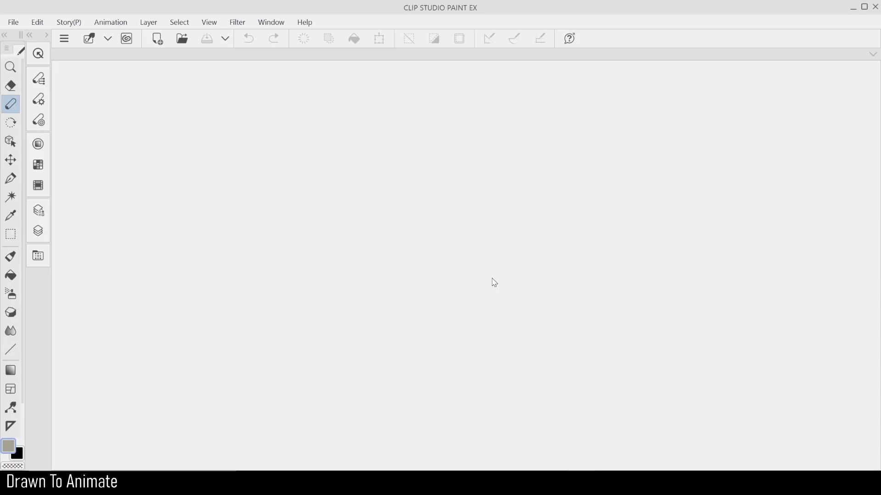
Step: Set the Preferences interface colour to Dark color and apply it
click(14, 23)
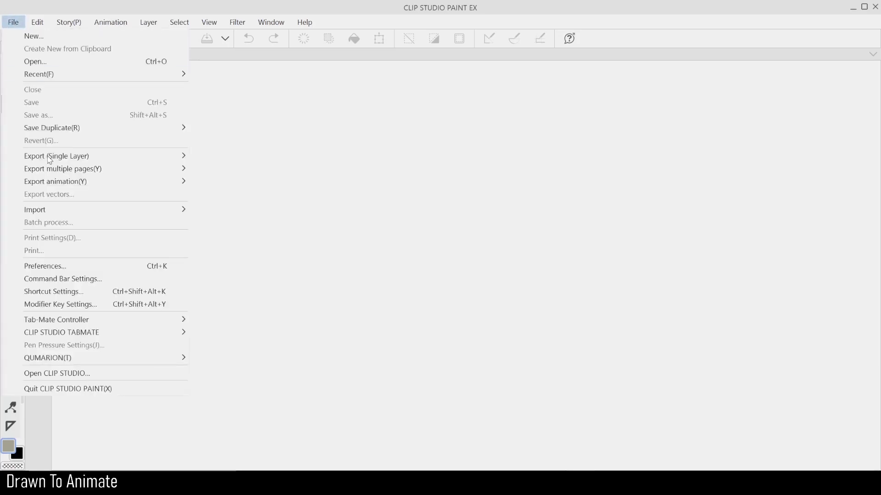
click(132, 266)
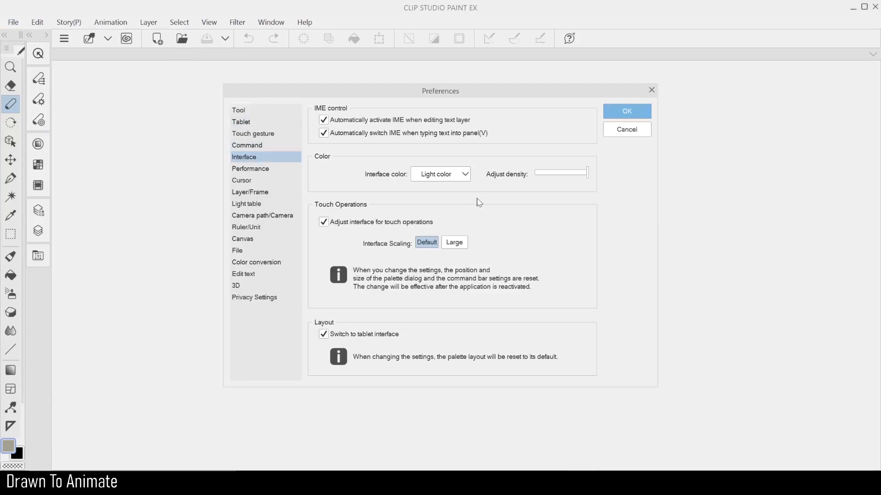
click(439, 178)
click(438, 199)
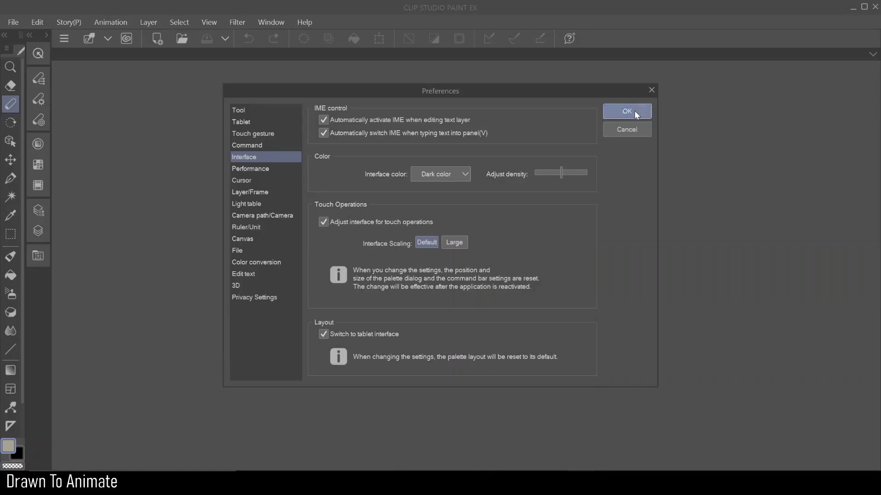
click(635, 112)
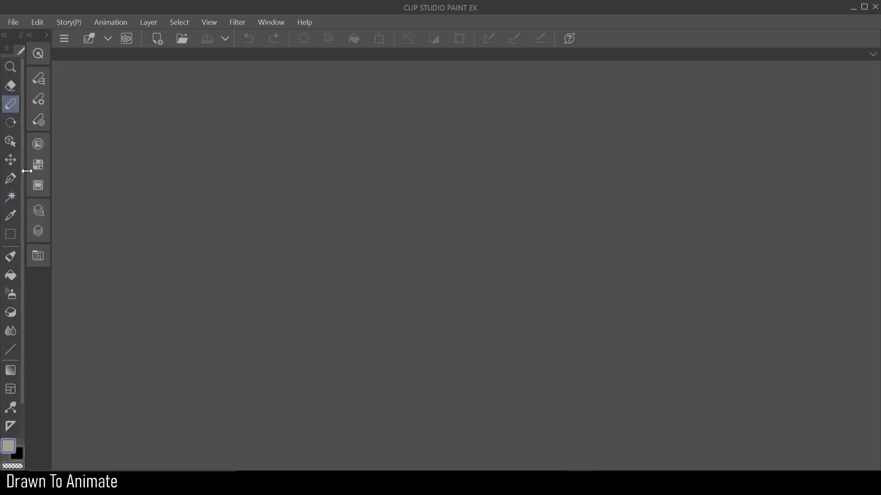
Step: Stack the Tool palette between Color Wheel and Color Set, enlarge Color Set, and dock the stack on the right
click(39, 165)
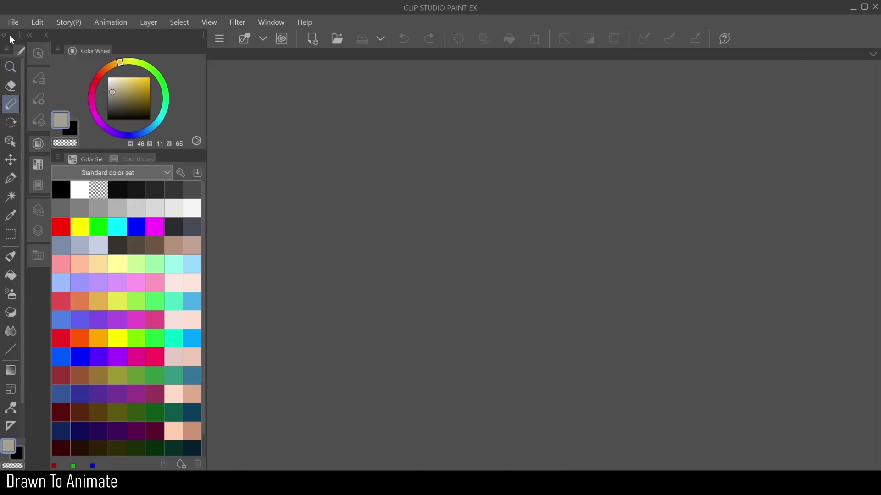
drag(12, 34, 86, 147)
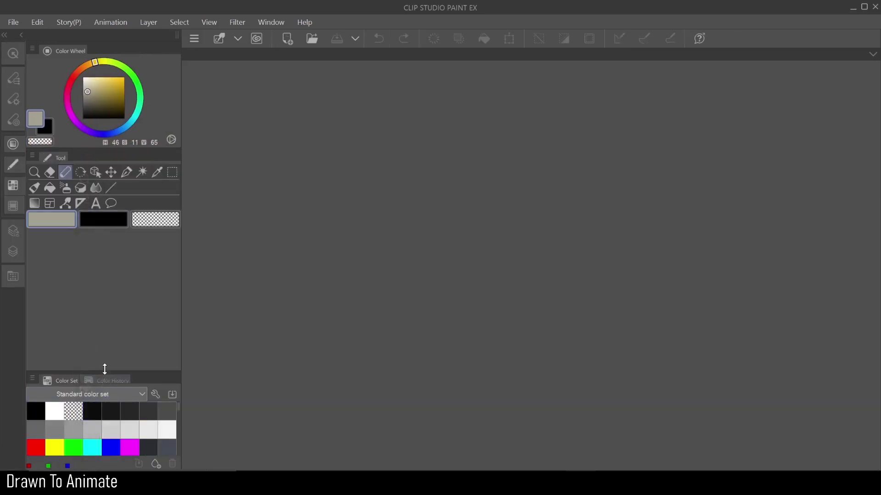
drag(105, 369, 102, 260)
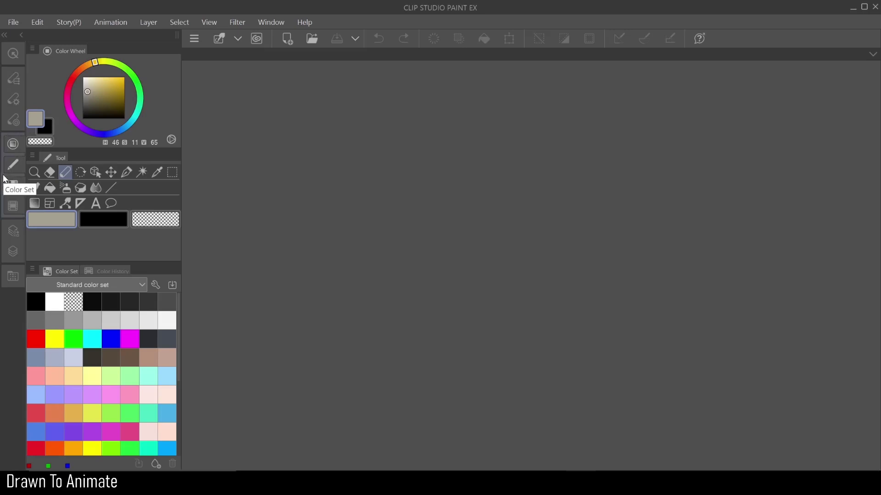
drag(4, 178, 878, 186)
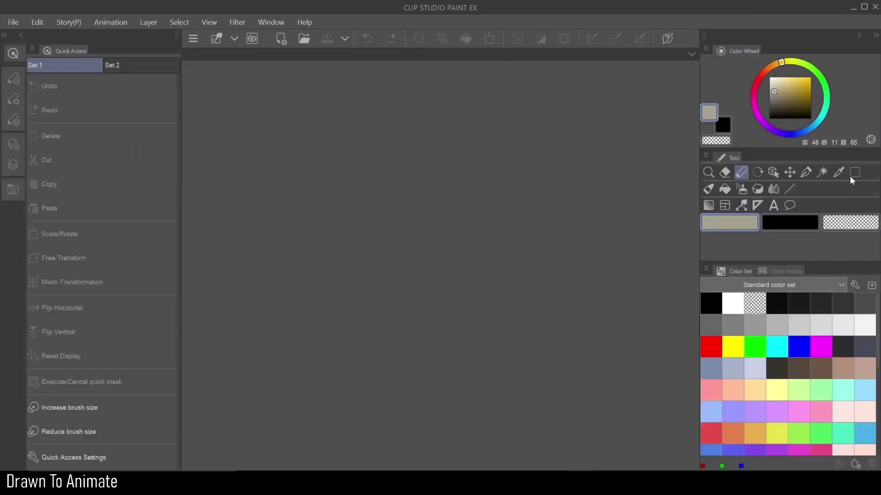
Step: Merge Tool Property into the Sub Tool panel as tabs, ending on the pencil brushes
click(14, 56)
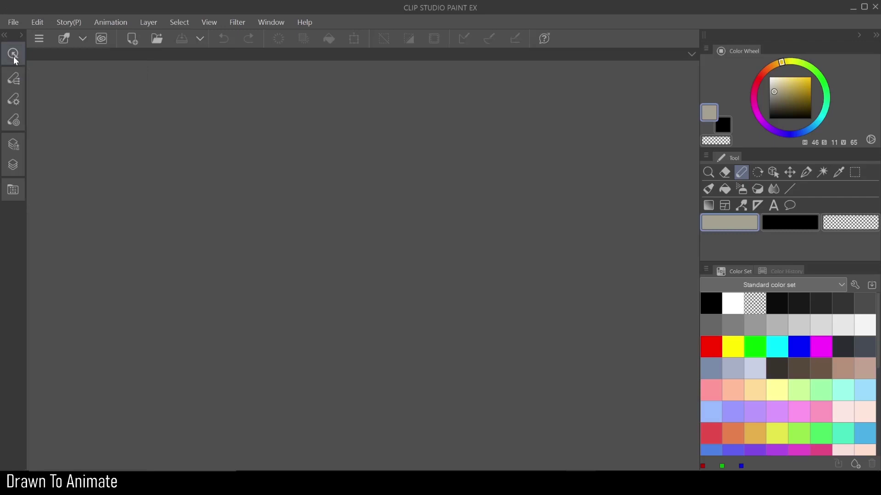
click(9, 112)
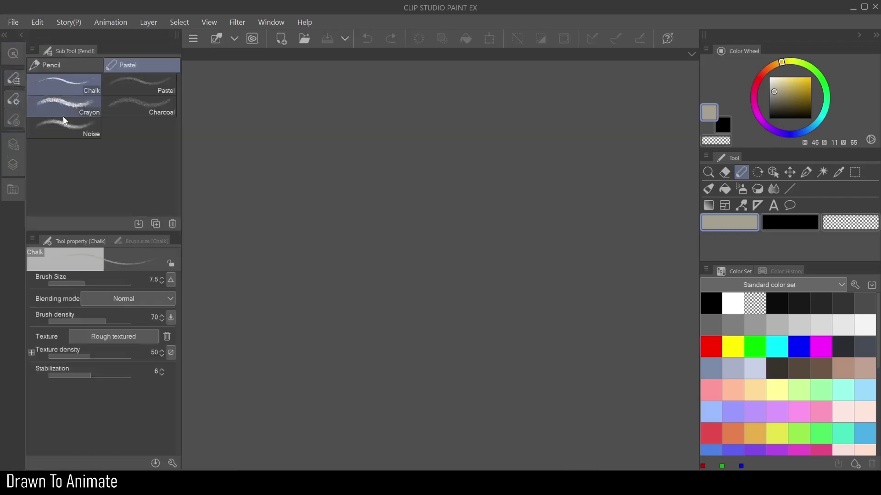
mouse_move(59, 50)
mouse_down()
mouse_move(40, 92)
mouse_move(36, 231)
mouse_move(49, 241)
mouse_up()
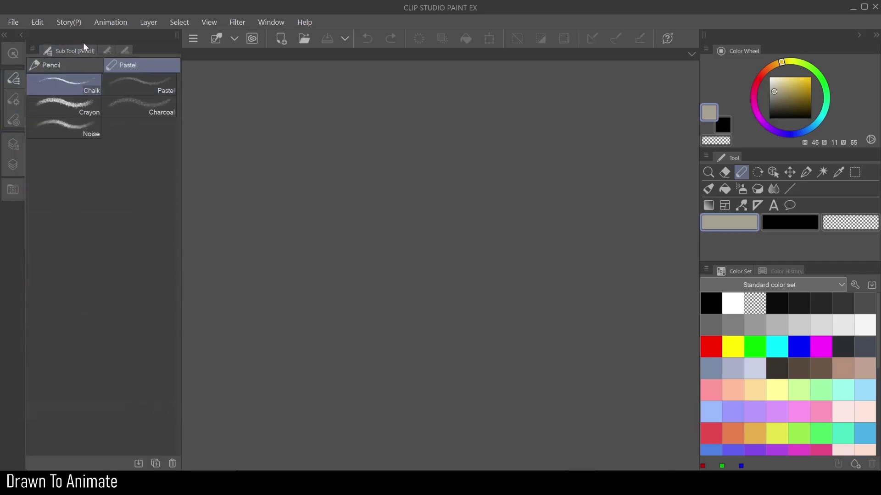
click(108, 52)
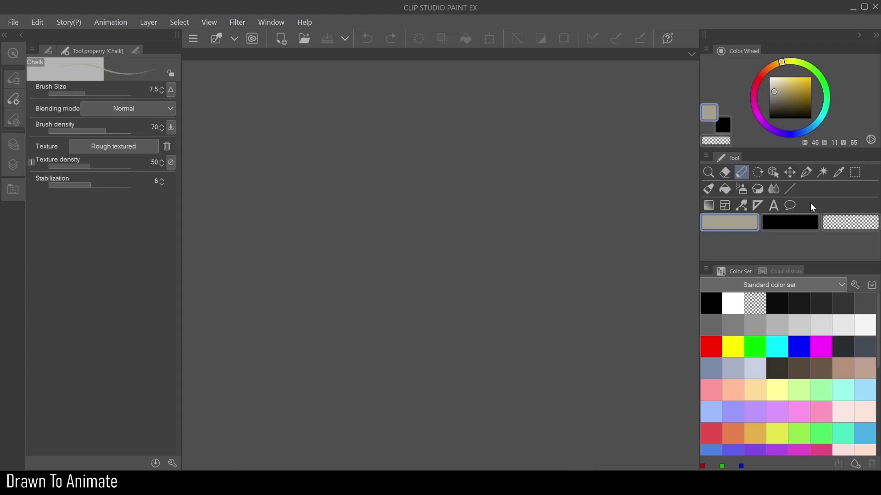
click(47, 51)
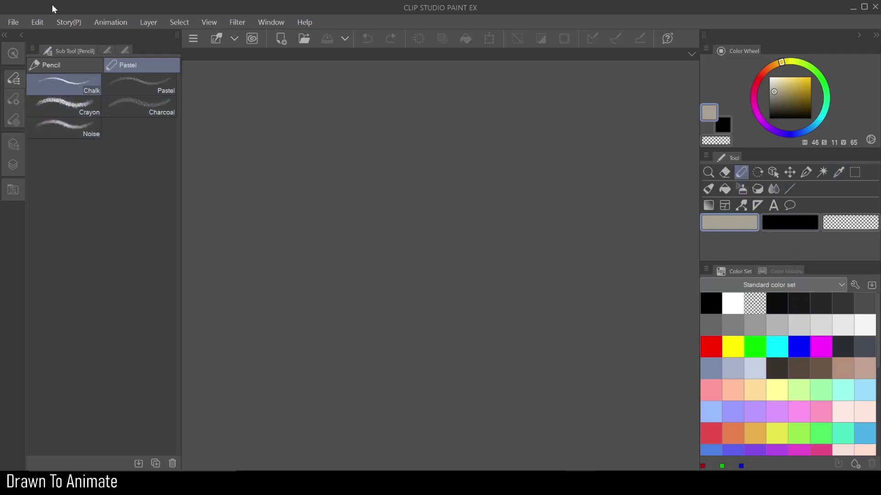
Step: Tab the Layer panel beside Layer Property and dock the Sub Tool palette beneath them
click(13, 165)
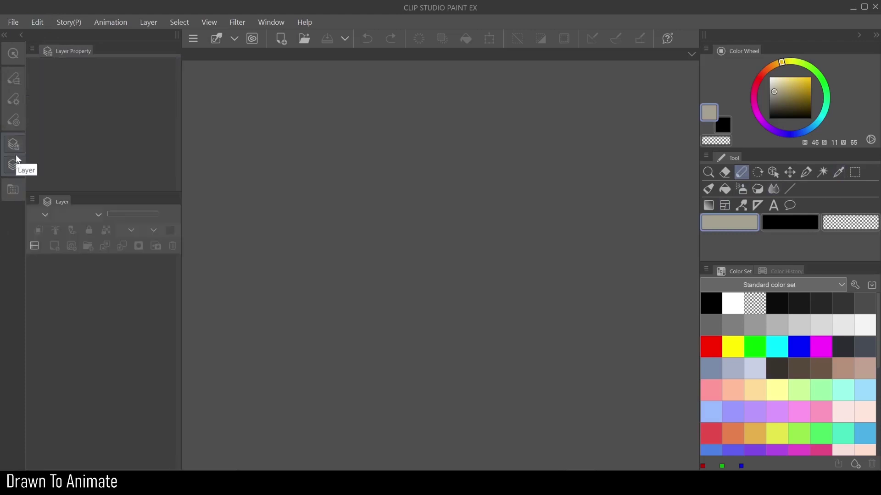
drag(45, 208, 35, 49)
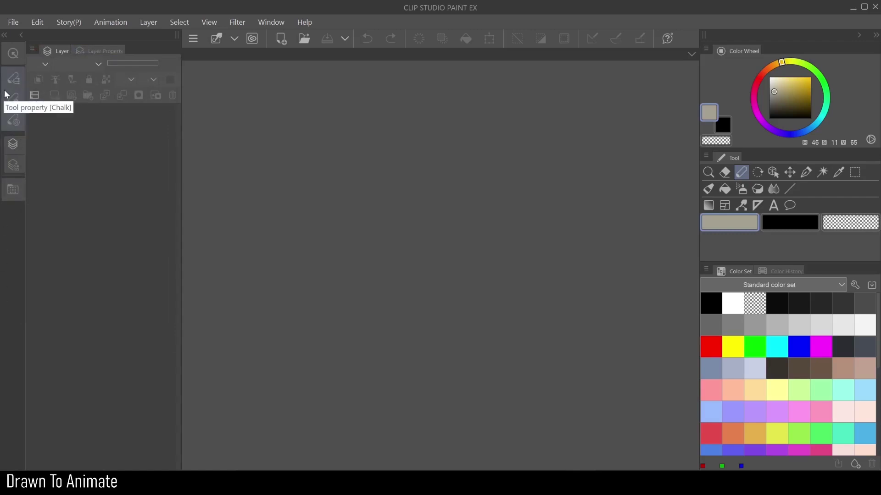
mouse_move(7, 94)
mouse_down()
mouse_move(76, 482)
mouse_move(88, 468)
mouse_up()
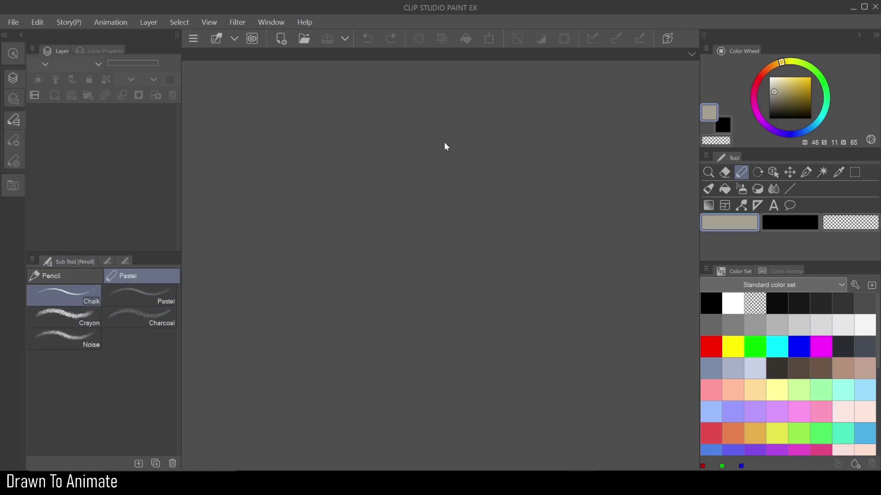
Step: Dock the left panel group at the edge, then move the Quick Access strip right and collapse it
click(6, 110)
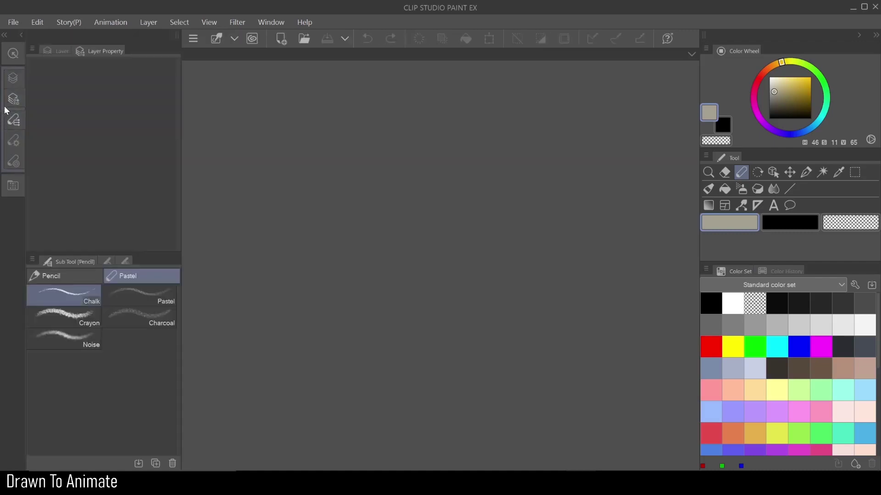
drag(1, 121, 2, 120)
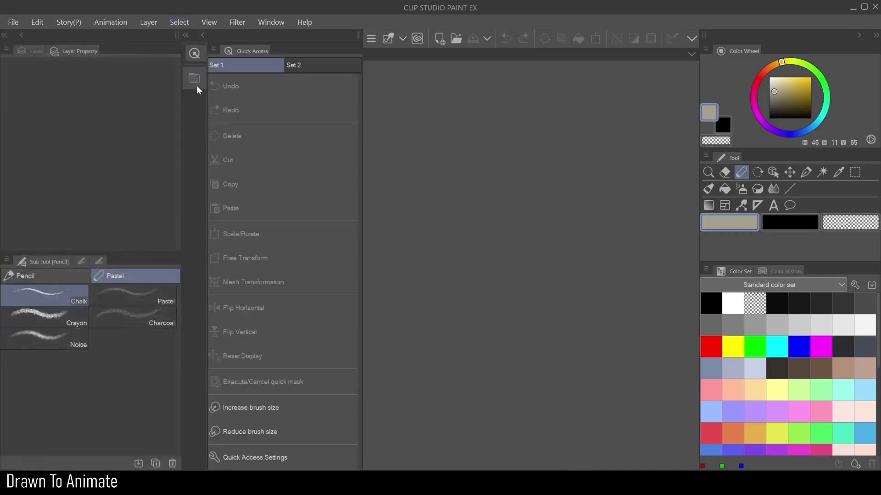
click(193, 53)
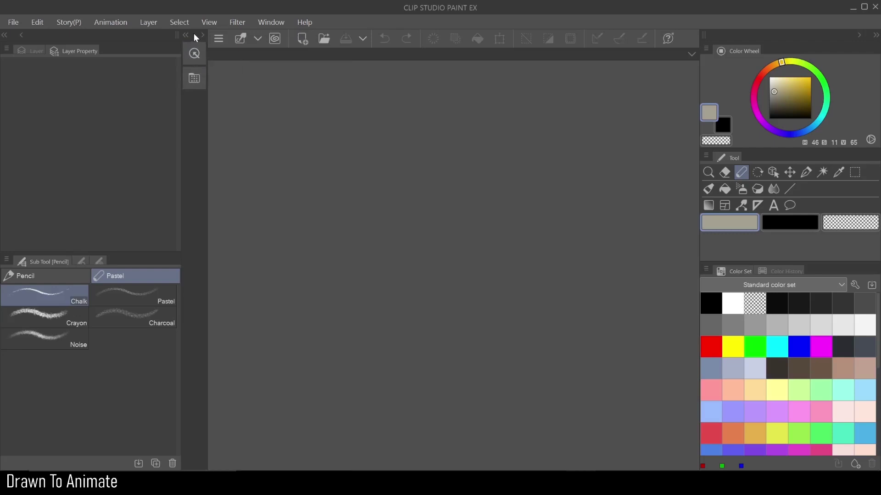
mouse_move(195, 38)
mouse_down()
mouse_move(395, 79)
mouse_move(711, 73)
mouse_move(877, 39)
mouse_up()
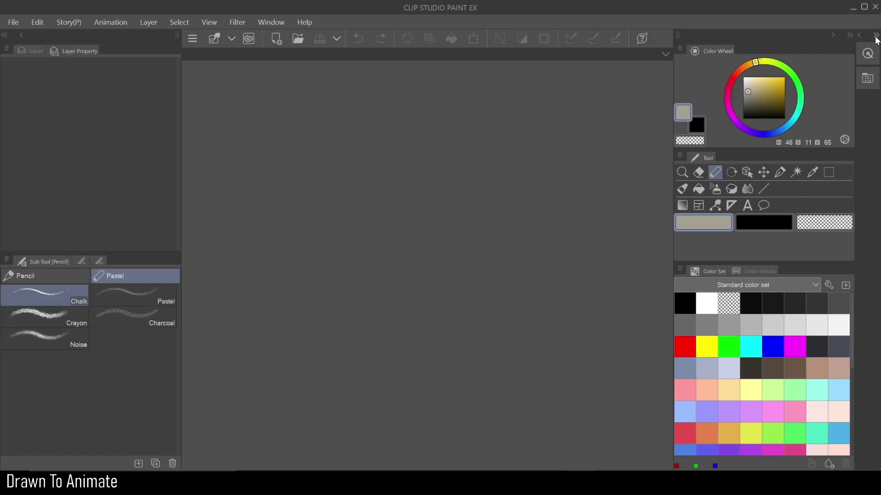
click(875, 35)
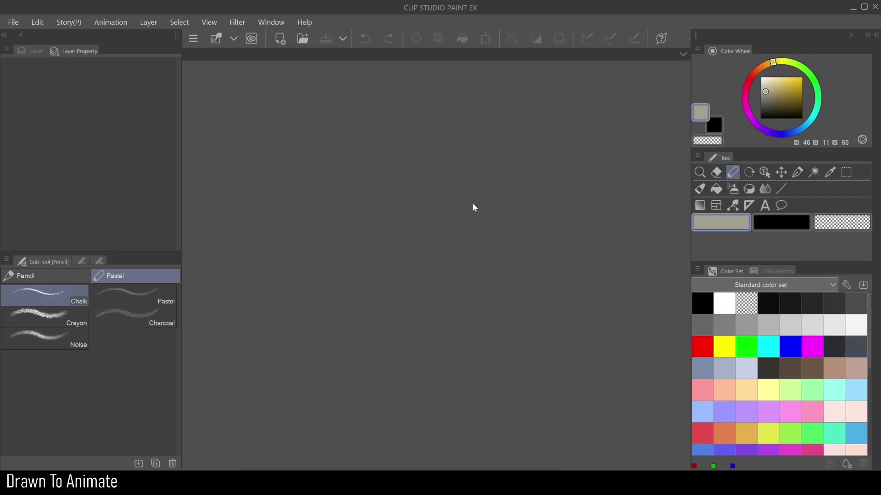
Step: Show the Timeline palette, narrow both side panel columns, and adjust the Timeline's height
click(271, 23)
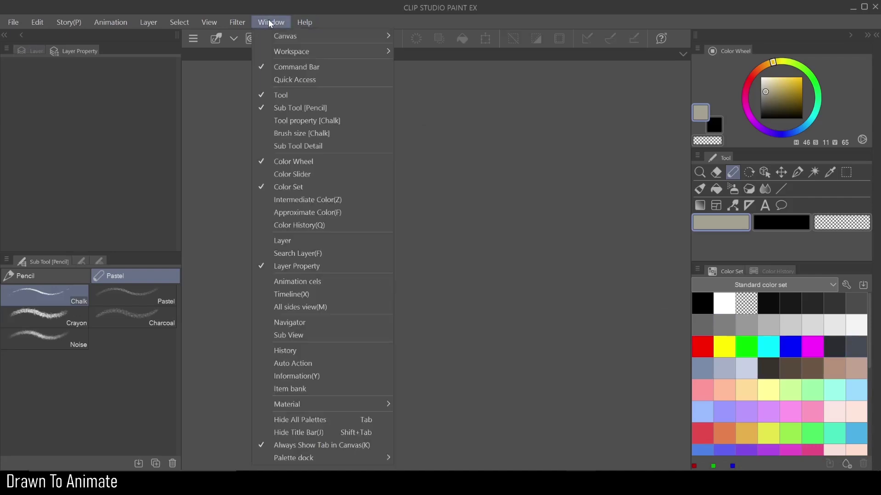
click(292, 295)
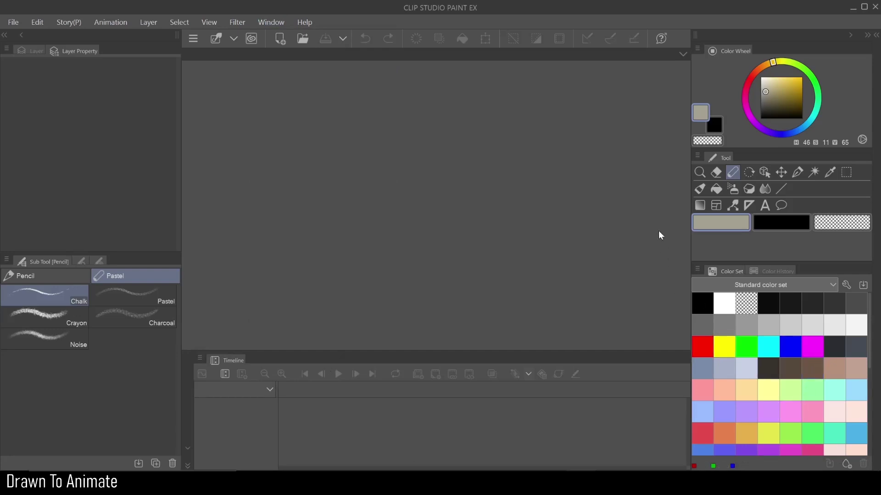
drag(691, 242, 769, 242)
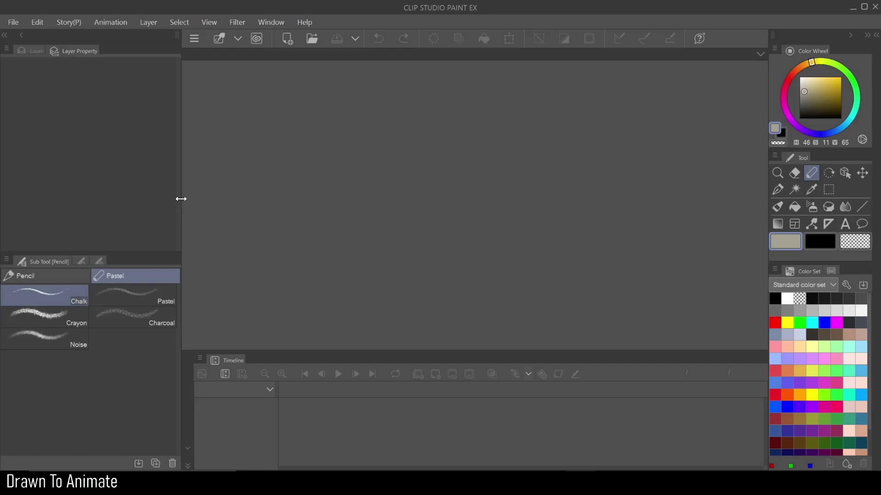
drag(180, 198, 116, 204)
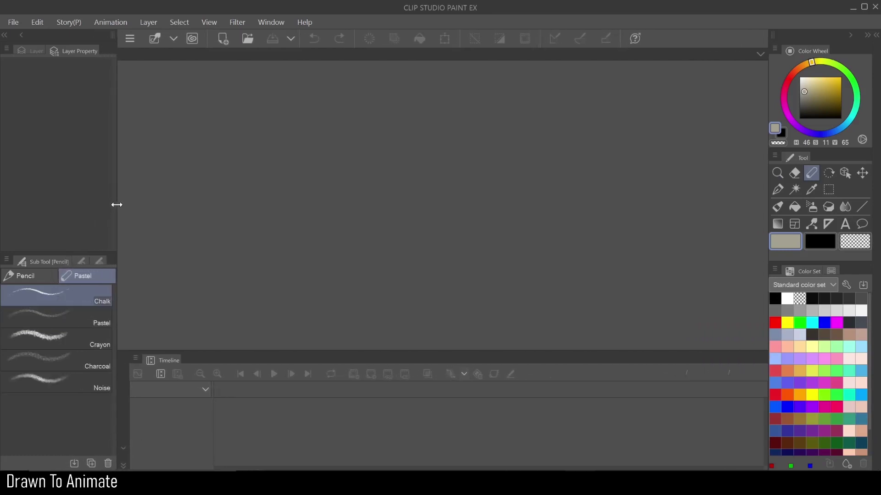
mouse_move(256, 350)
mouse_down()
mouse_move(249, 368)
mouse_move(247, 348)
mouse_up()
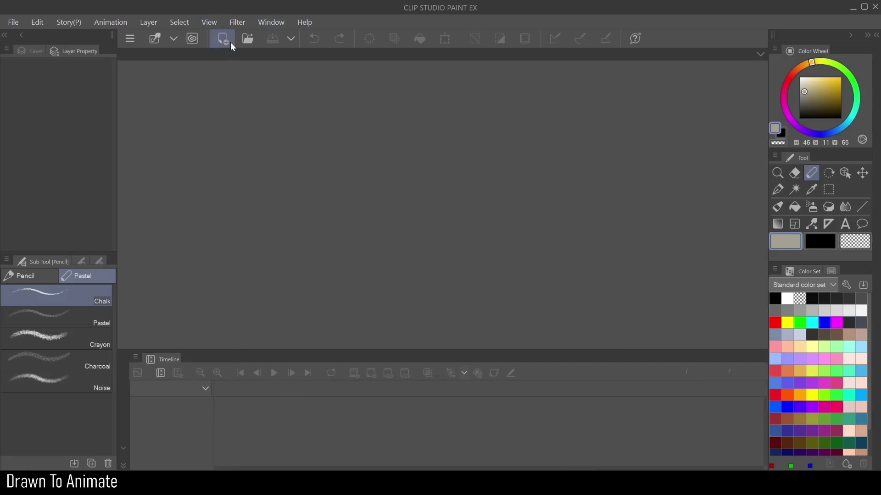
Step: Register the current layout as a workspace named 'Tut WorkSpace'
click(260, 20)
mouse_move(310, 51)
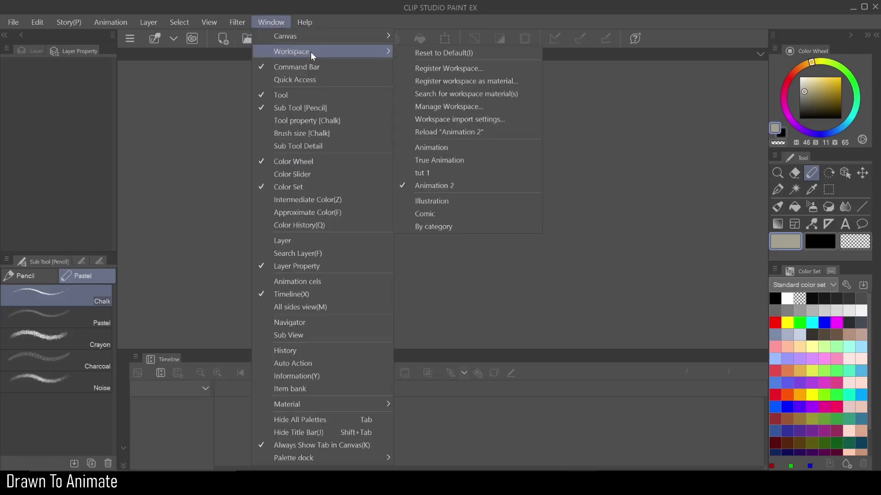
click(477, 69)
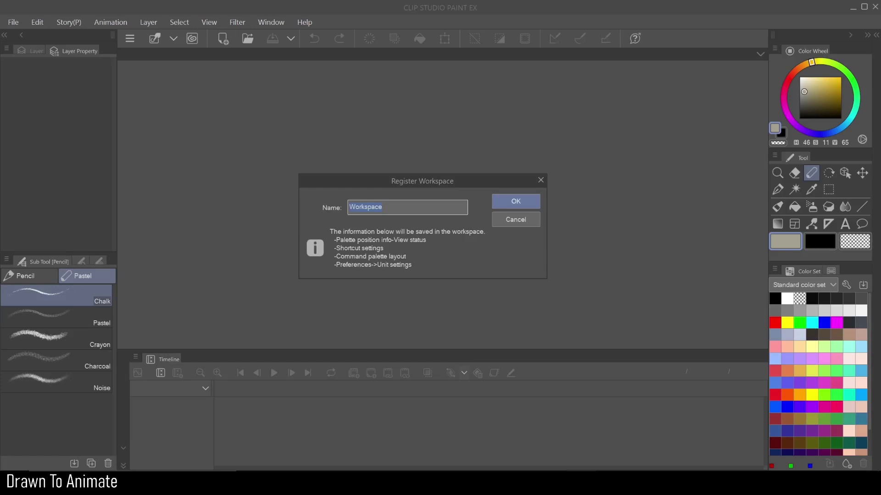
key(BackSpace)
text(Tut WorkSpac)
click(512, 199)
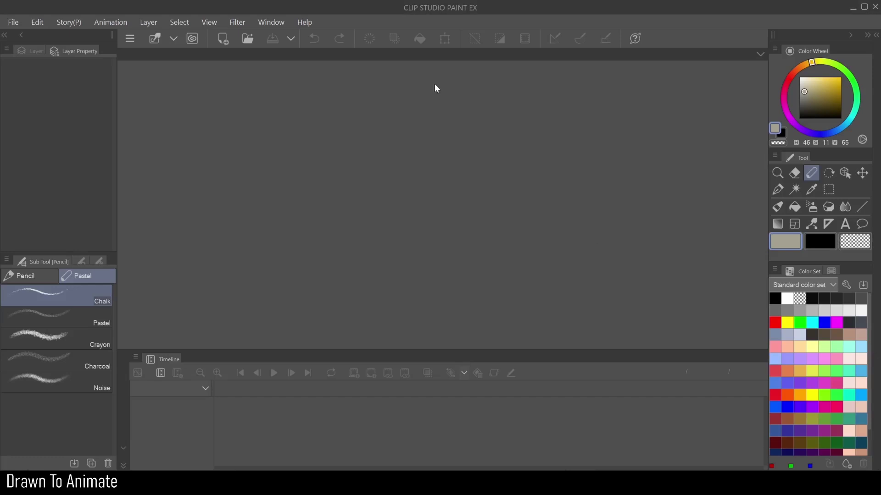
Step: Create a new 1920×1080 canvas with Animation as the use of work
click(15, 22)
key(Escape)
click(381, 72)
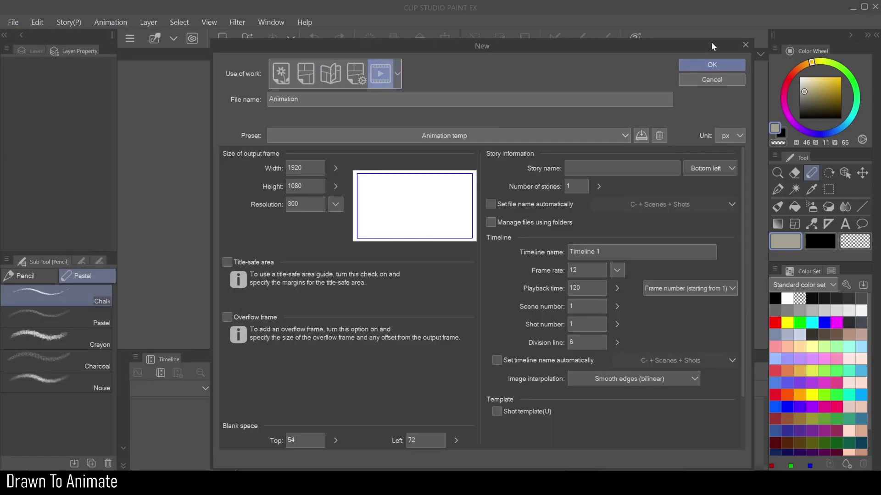
click(711, 64)
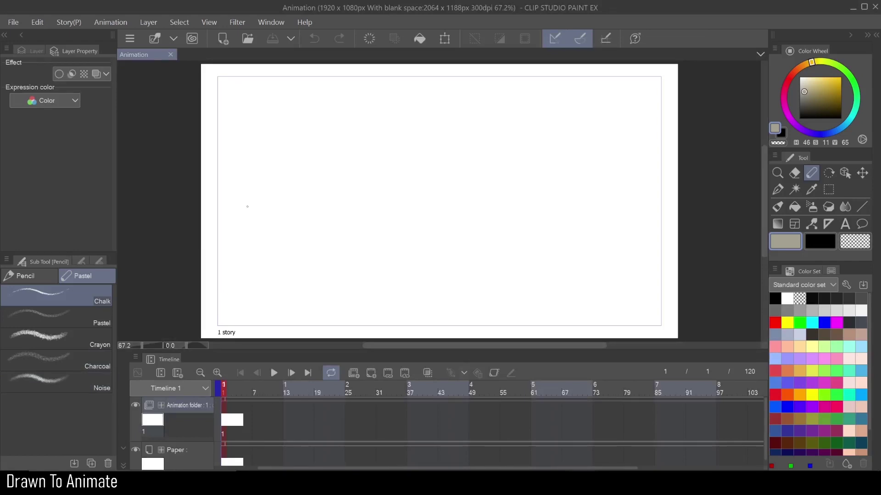
Step: Show the layer list and Brush size palette, and set the chalk brush size to 70
click(32, 51)
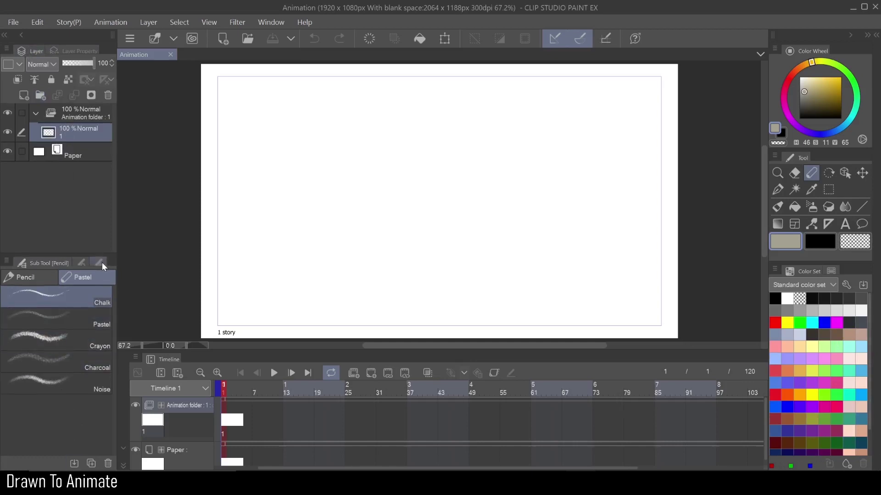
click(101, 261)
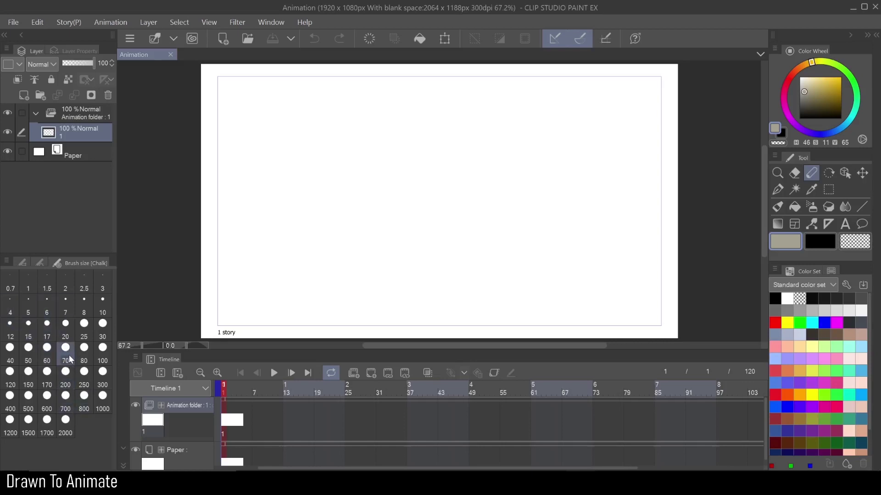
click(66, 348)
Step: Reset the workspace to its default layout
click(281, 21)
mouse_move(287, 54)
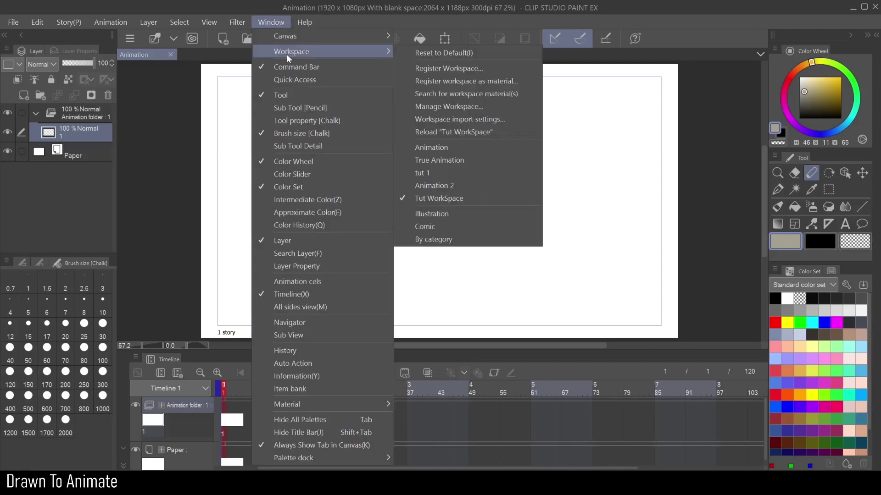
click(434, 53)
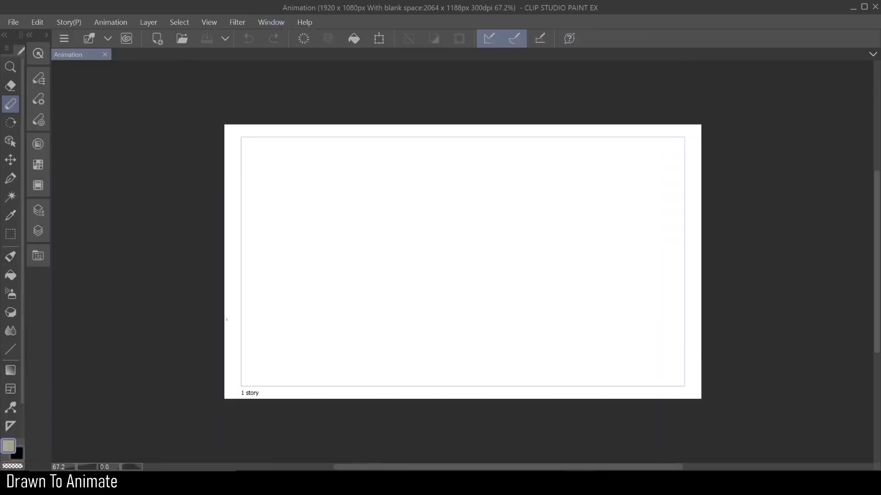
Step: Load the saved Tut WorkSpace layout and accept its import settings
click(280, 22)
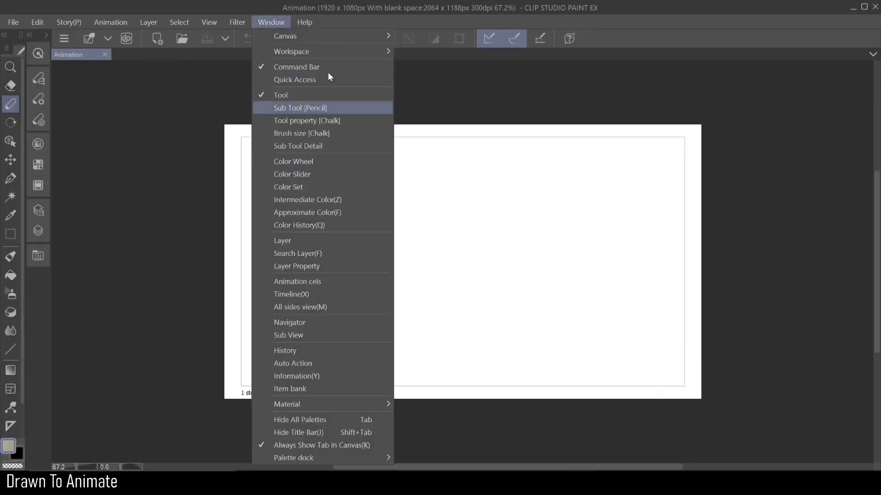
mouse_move(349, 54)
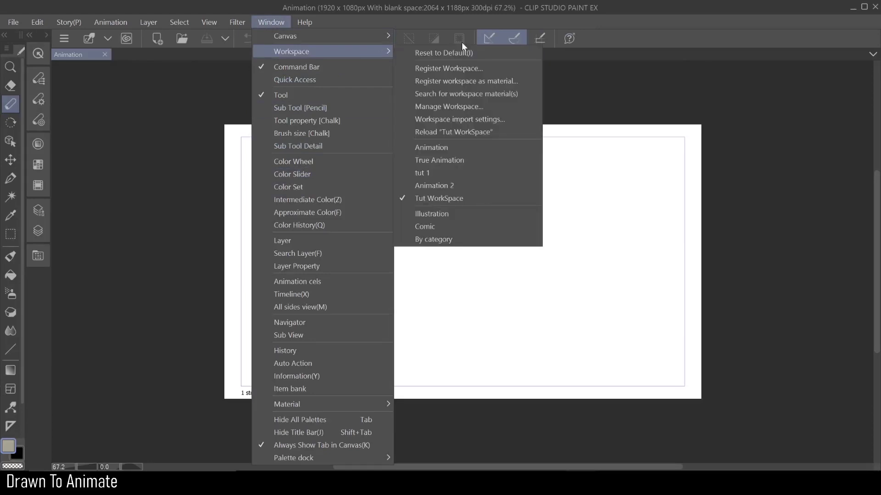
click(454, 200)
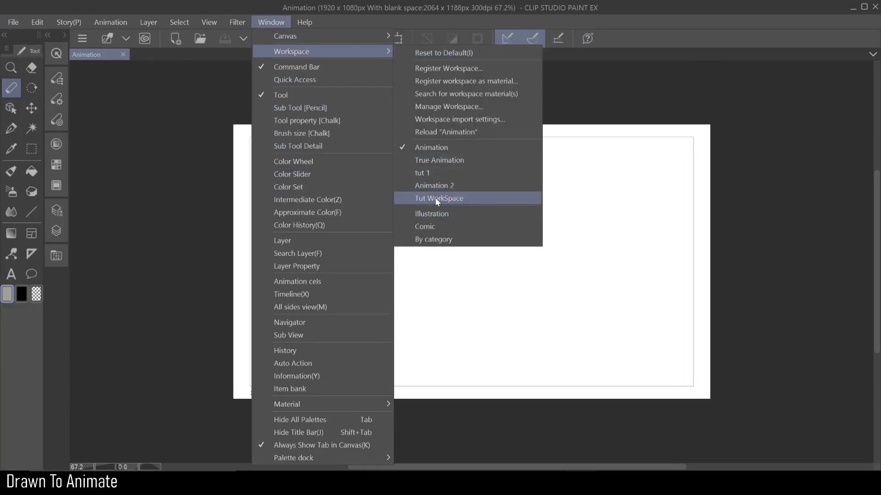
click(545, 195)
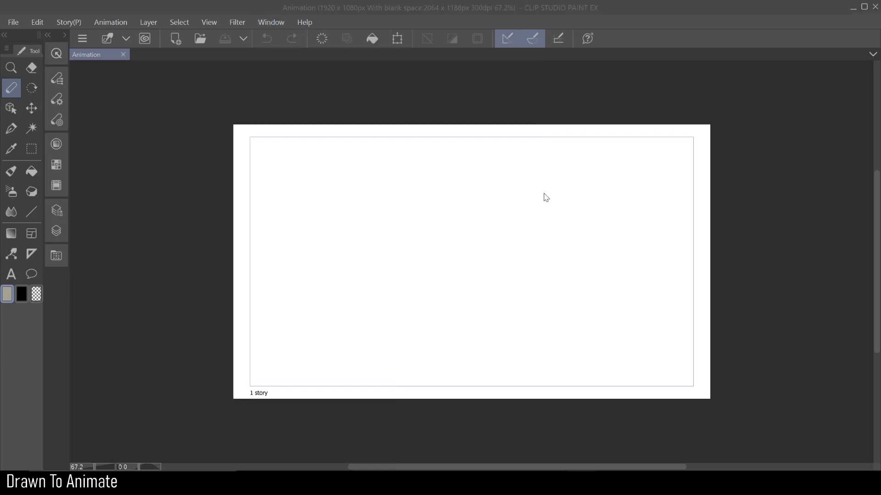